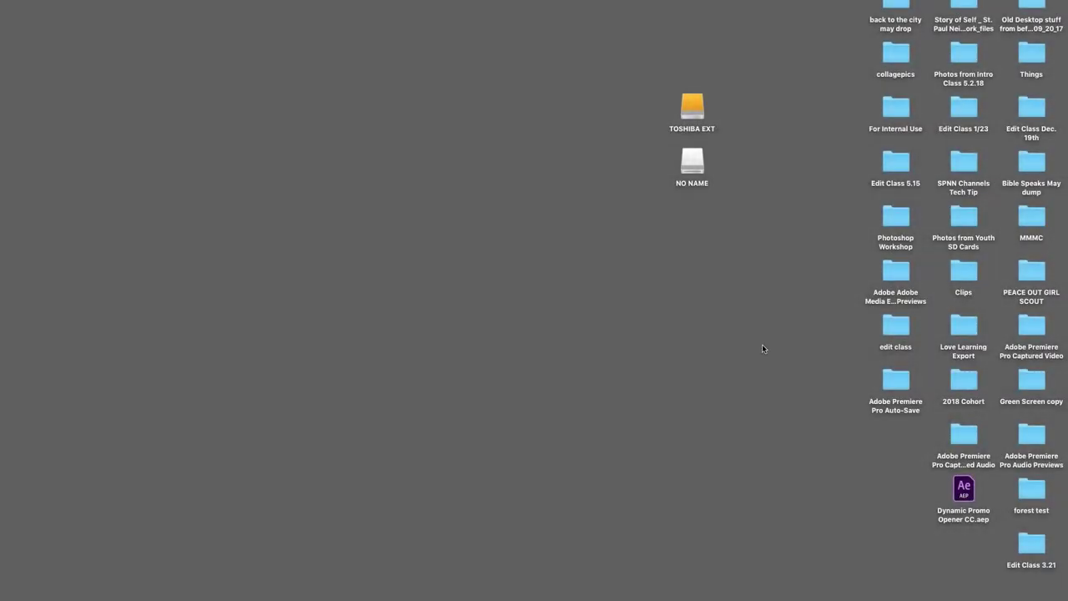
# Step: Copy the NO NAME card's private folder (AVCHD, SONY) onto the desktop and close the card window
pyautogui.click(697, 168)
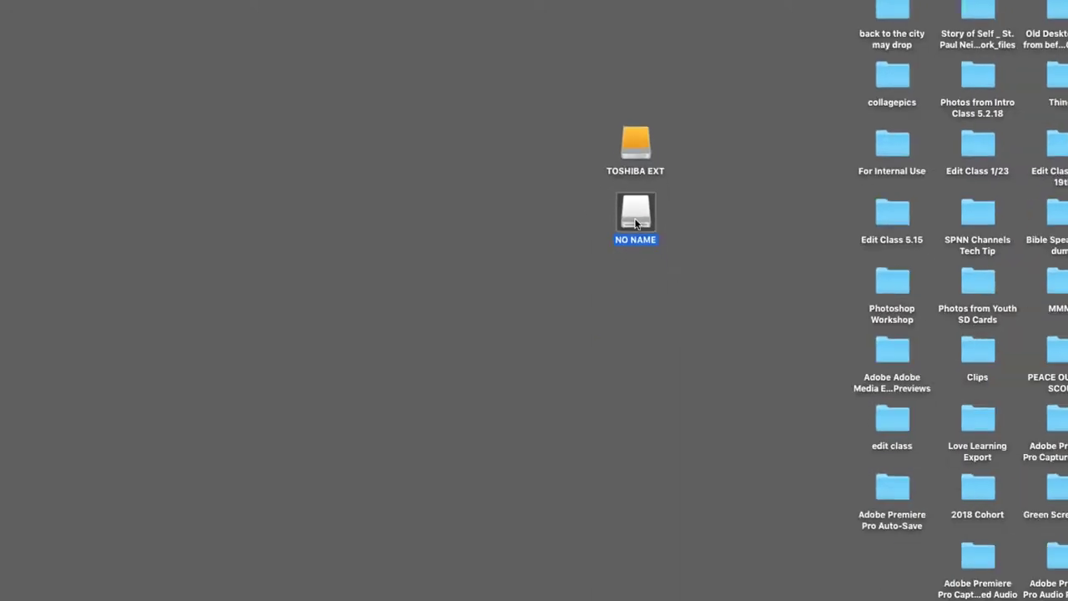
pyautogui.doubleClick(670, 186)
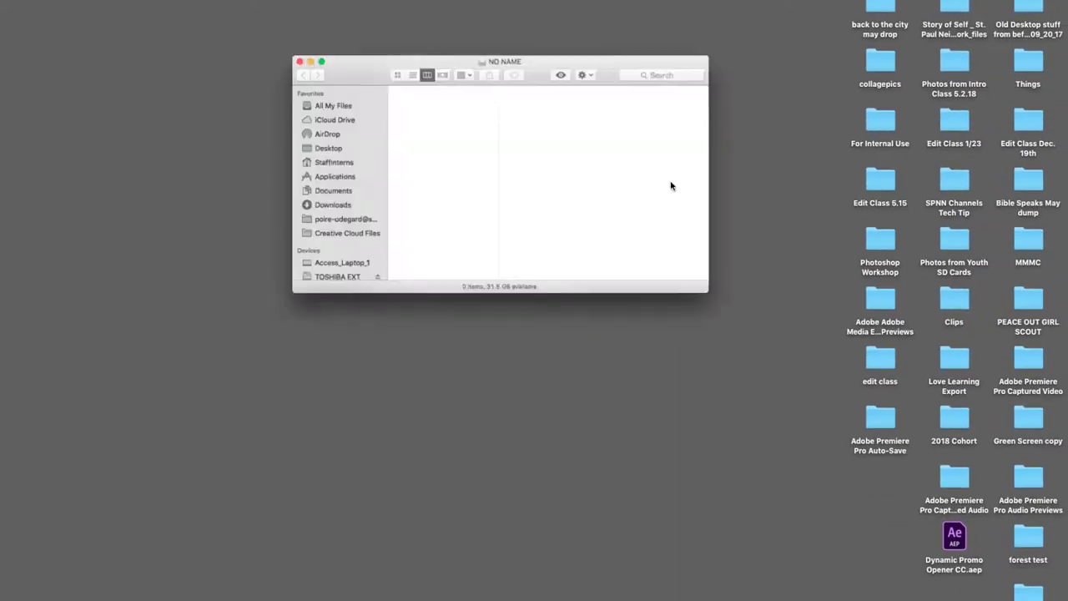
pyautogui.click(420, 83)
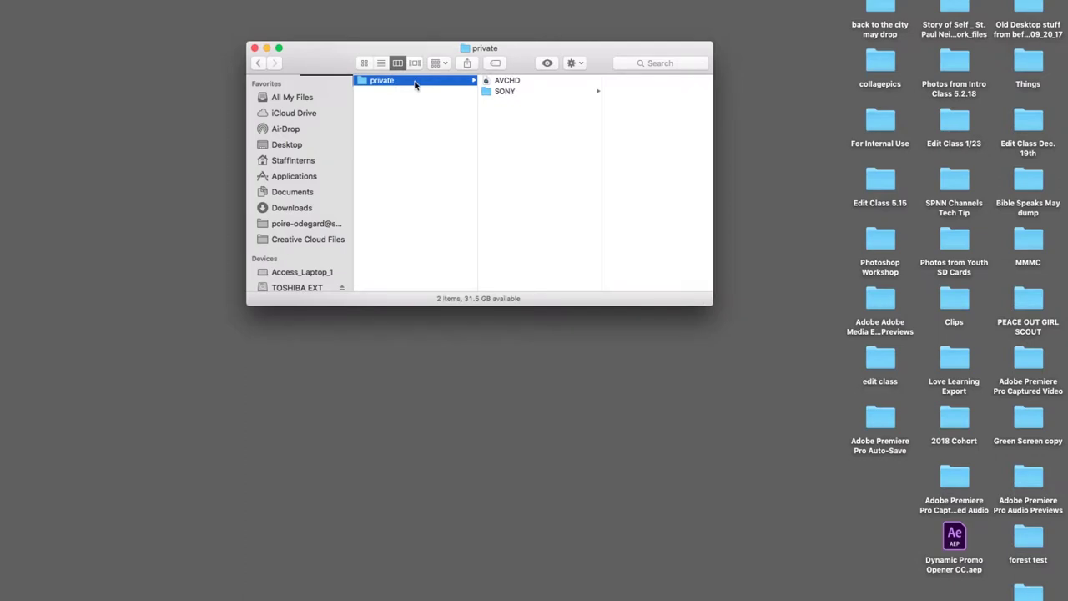
pyautogui.moveTo(412, 83); pyautogui.dragTo(551, 389)
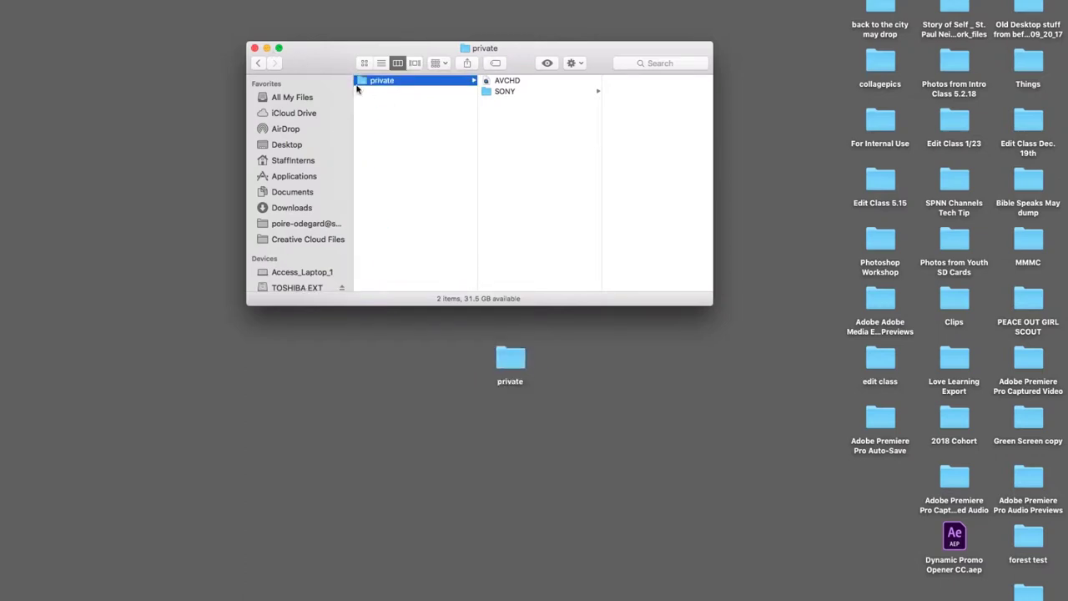
pyautogui.click(255, 49)
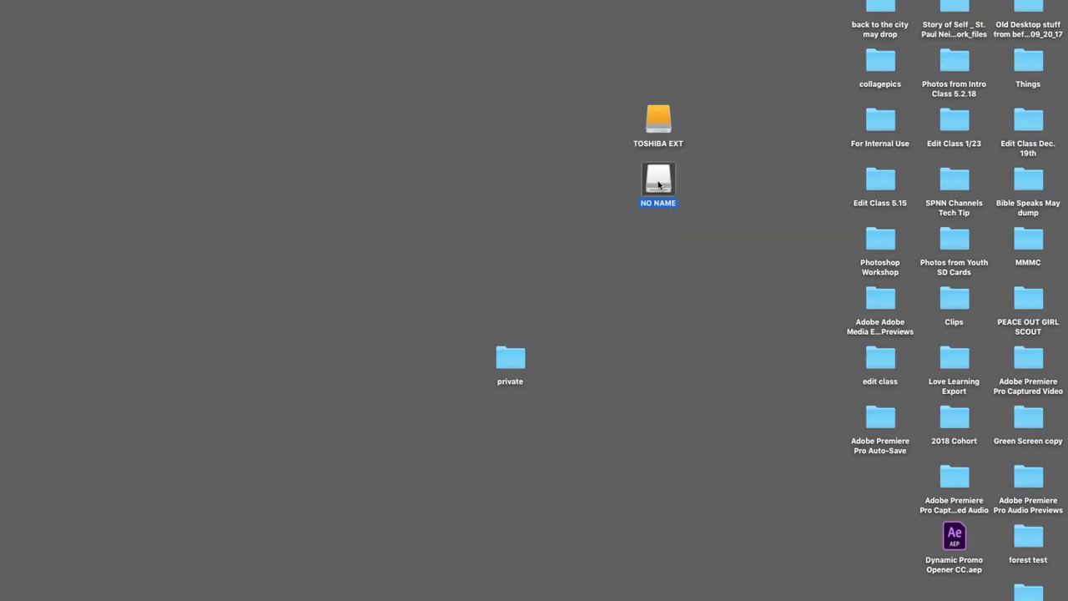
# Step: Create a desktop folder named 'Project Folder--First Episode of Show'
pyautogui.rightClick(740, 223)
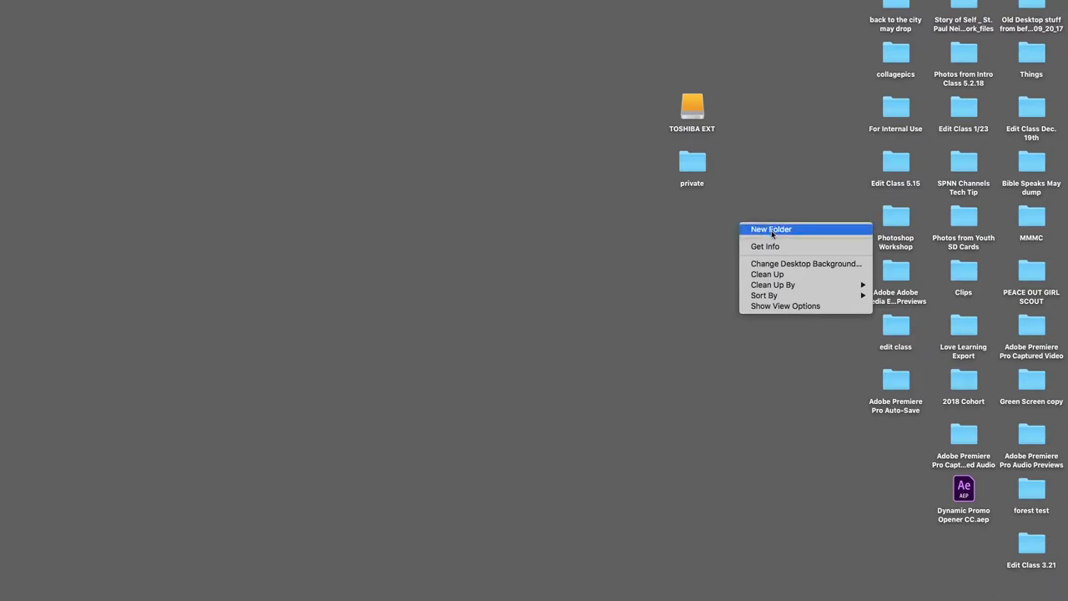
pyautogui.click(771, 229)
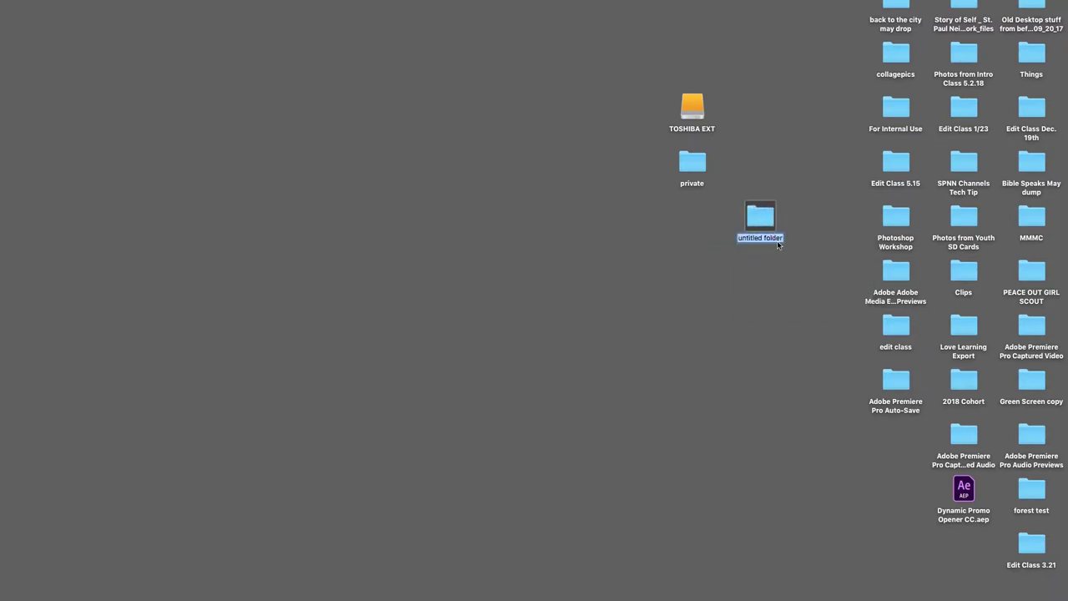
pyautogui.write('Project Folder--First Ep')
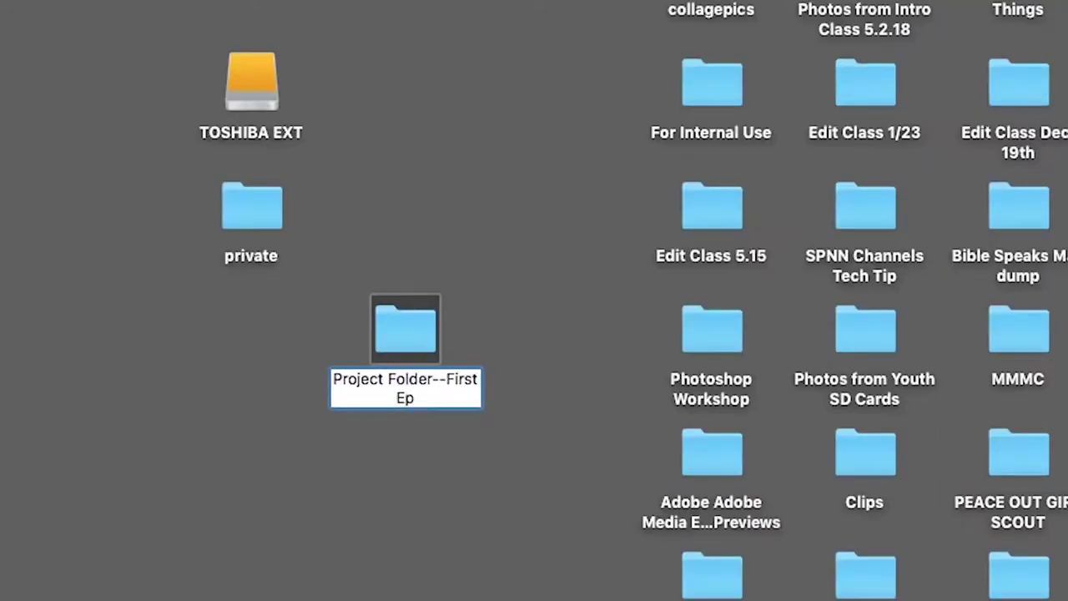
pyautogui.write('isode of Show')
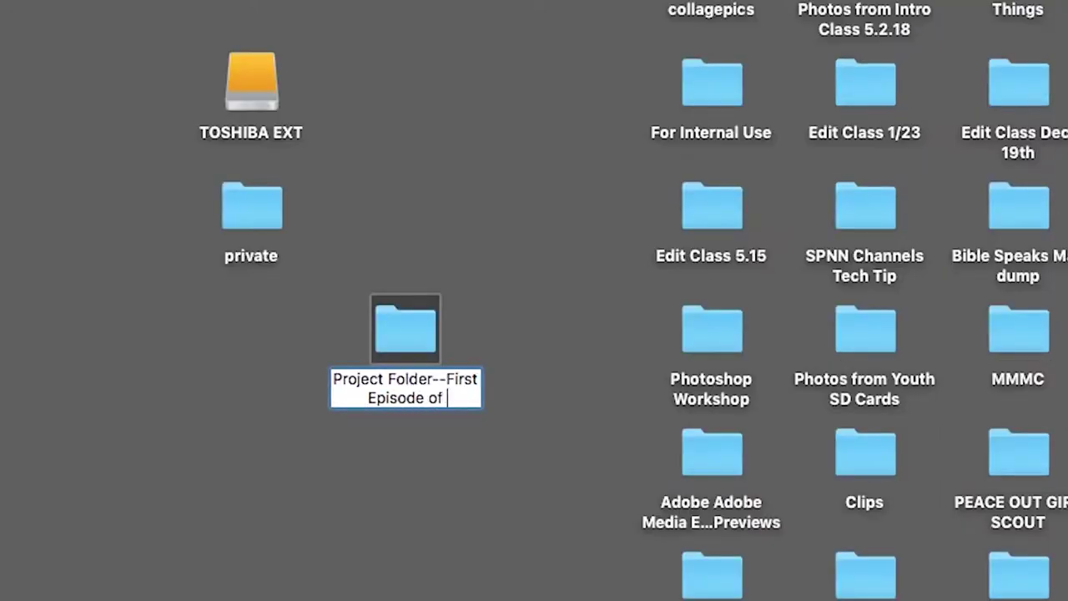
pyautogui.press('Return')
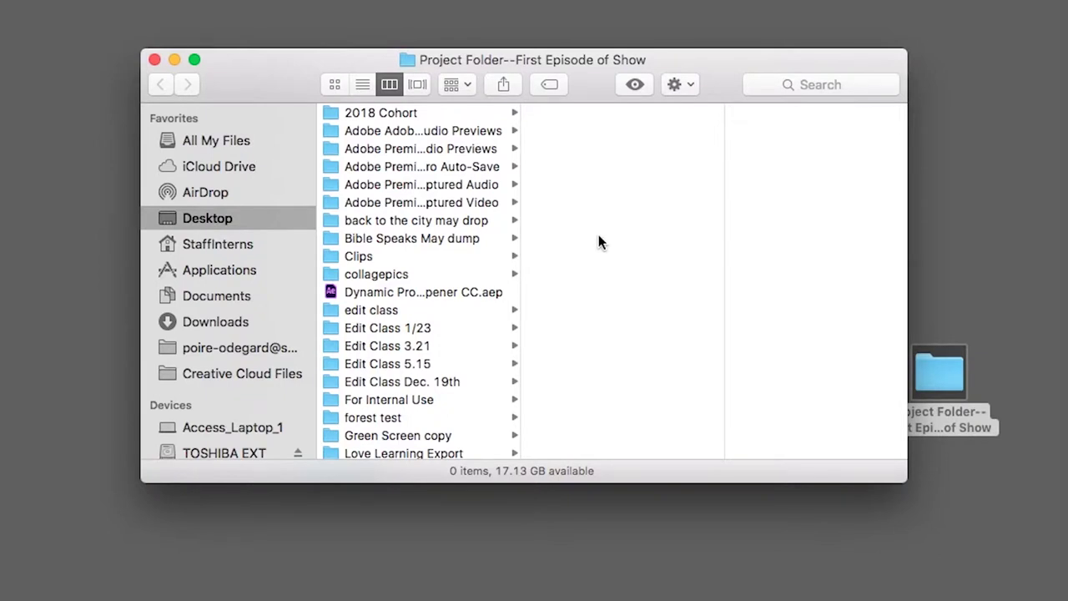
# Step: Add Audio, Exports, Footage, Graphics and Images subfolders inside the project folder
pyautogui.click(676, 86)
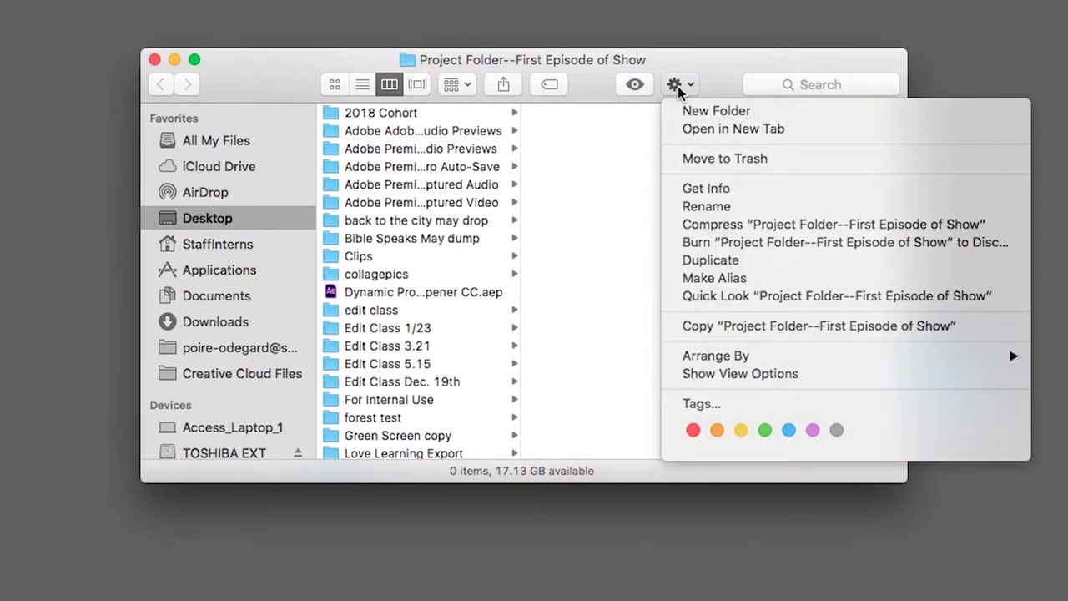
pyautogui.click(708, 112)
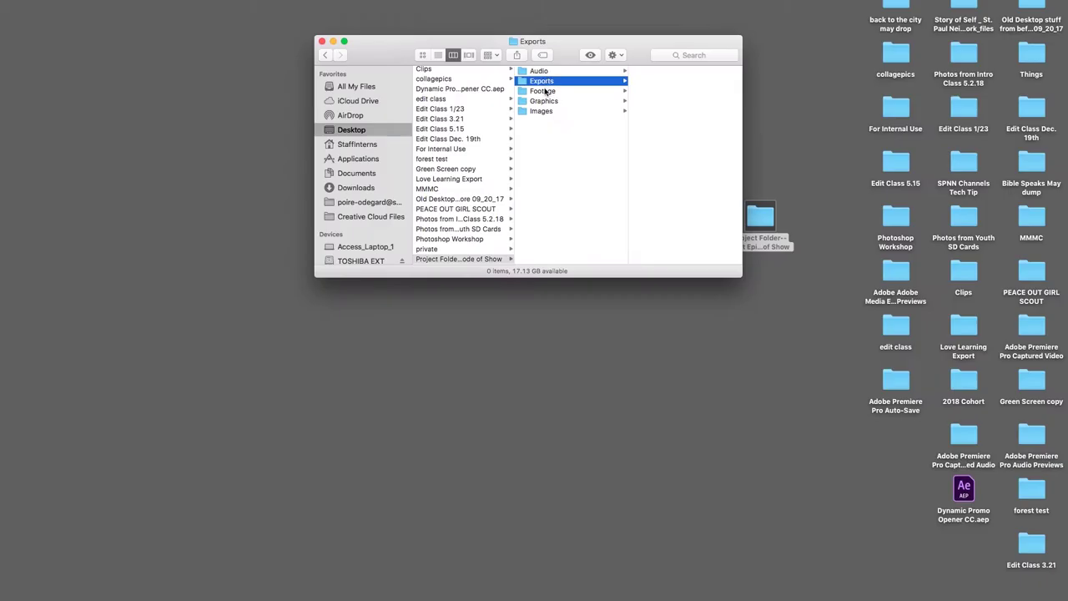
pyautogui.click(558, 124)
pyautogui.click(559, 93)
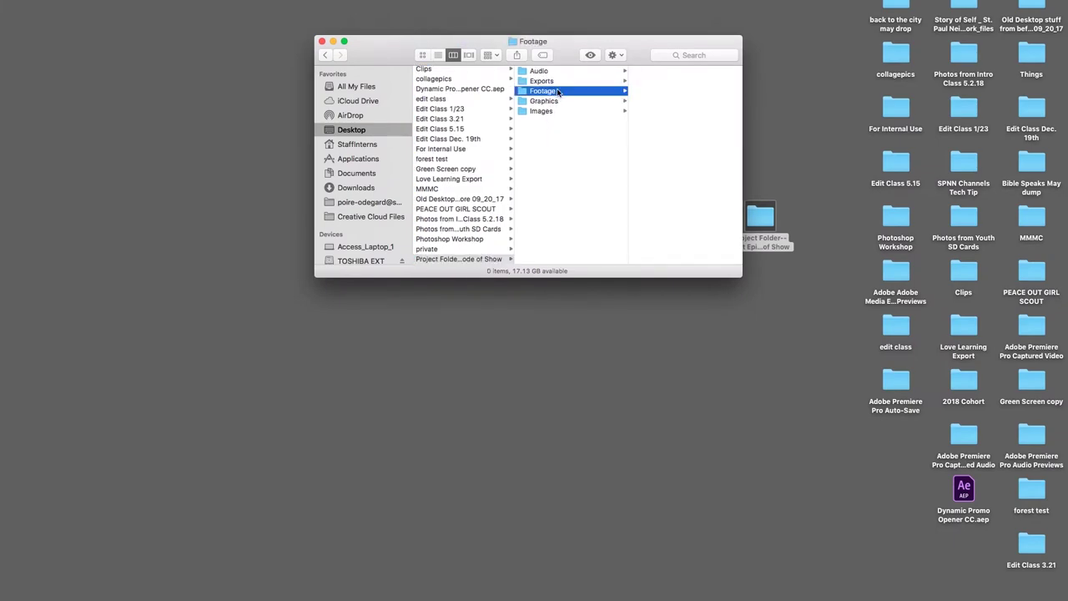
# Step: Move the desktop private folder into the Footage subfolder of the project folder
pyautogui.moveTo(641, 49); pyautogui.dragTo(520, 86)
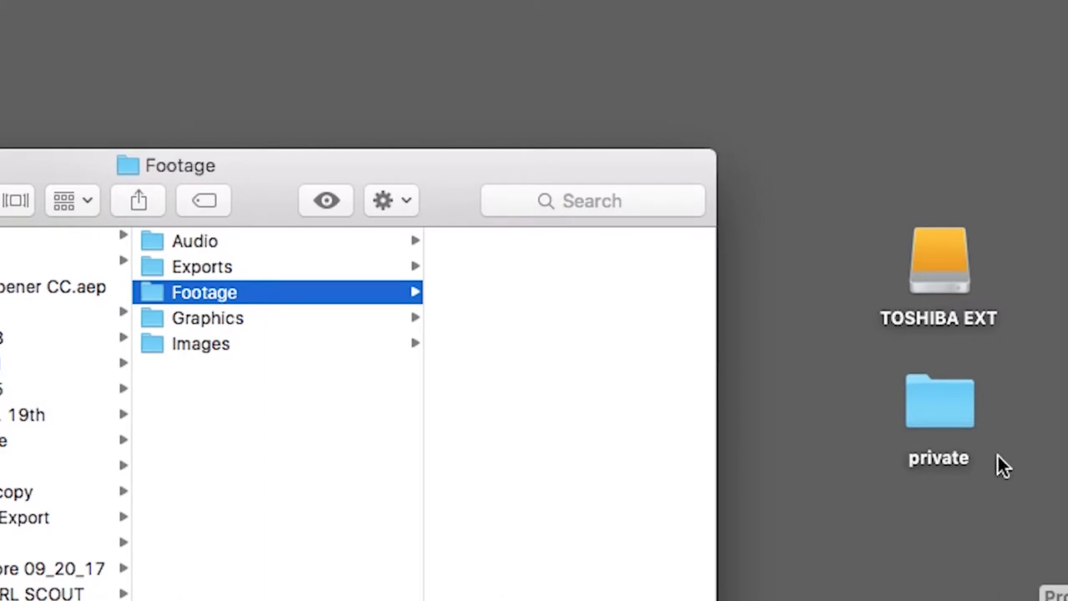
pyautogui.click(944, 424)
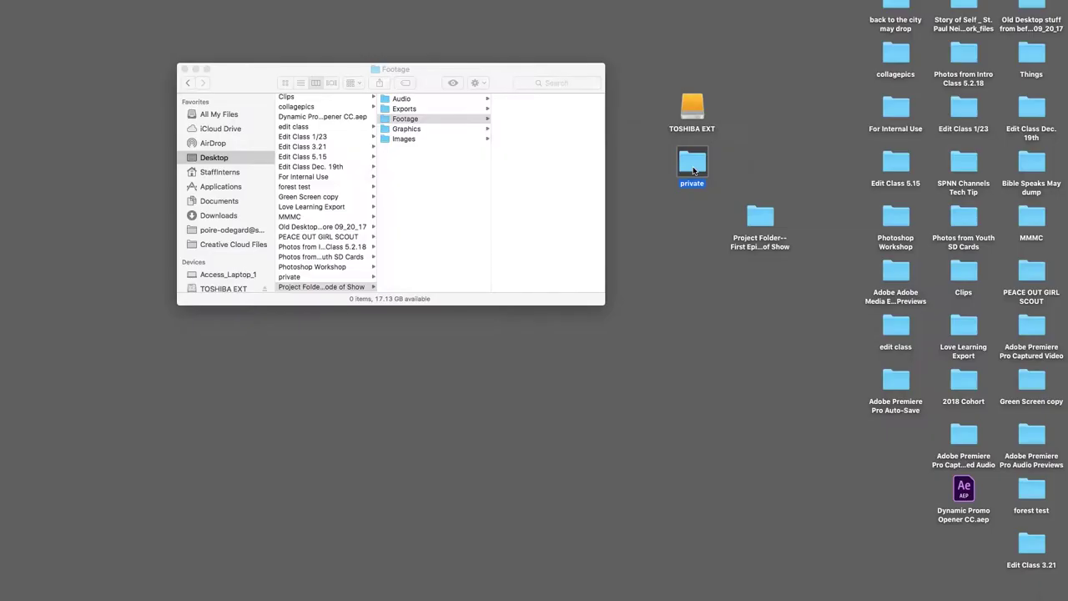
pyautogui.moveTo(694, 171); pyautogui.dragTo(445, 125)
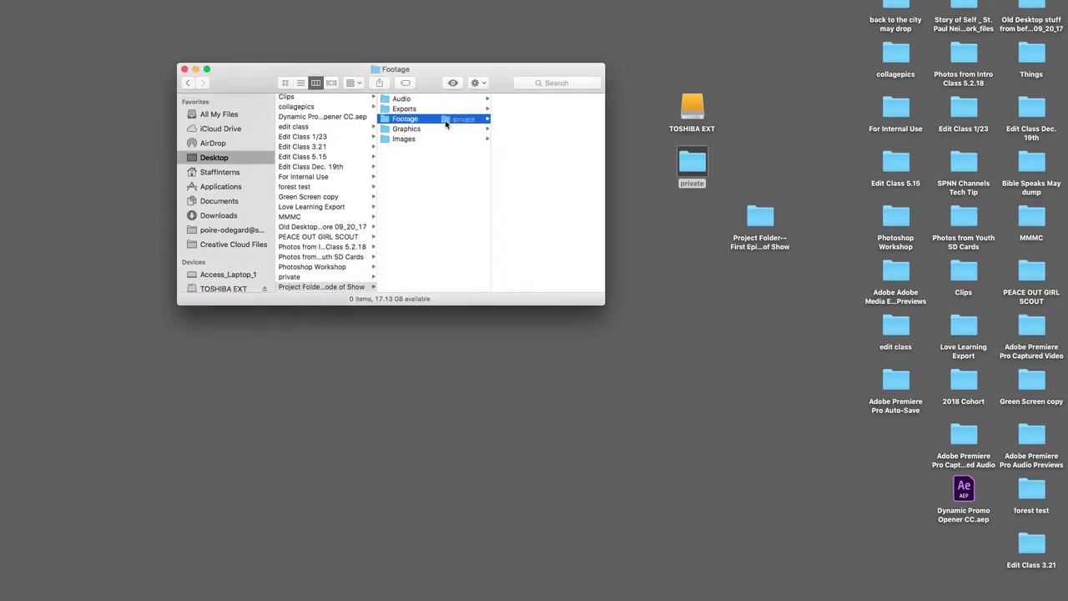
pyautogui.moveTo(446, 125); pyautogui.dragTo(445, 125)
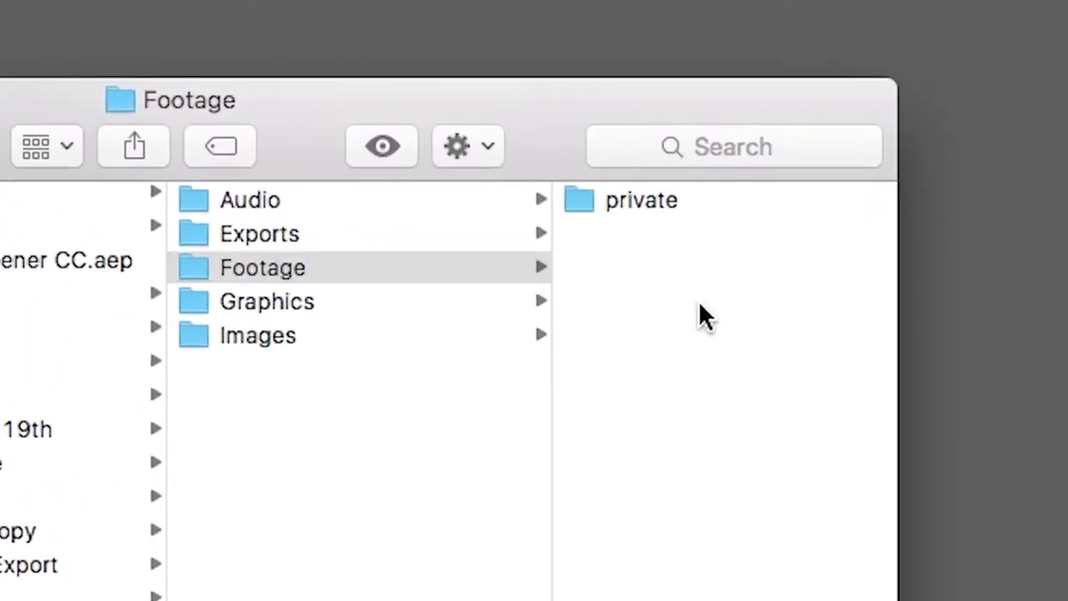
pyautogui.click(281, 538)
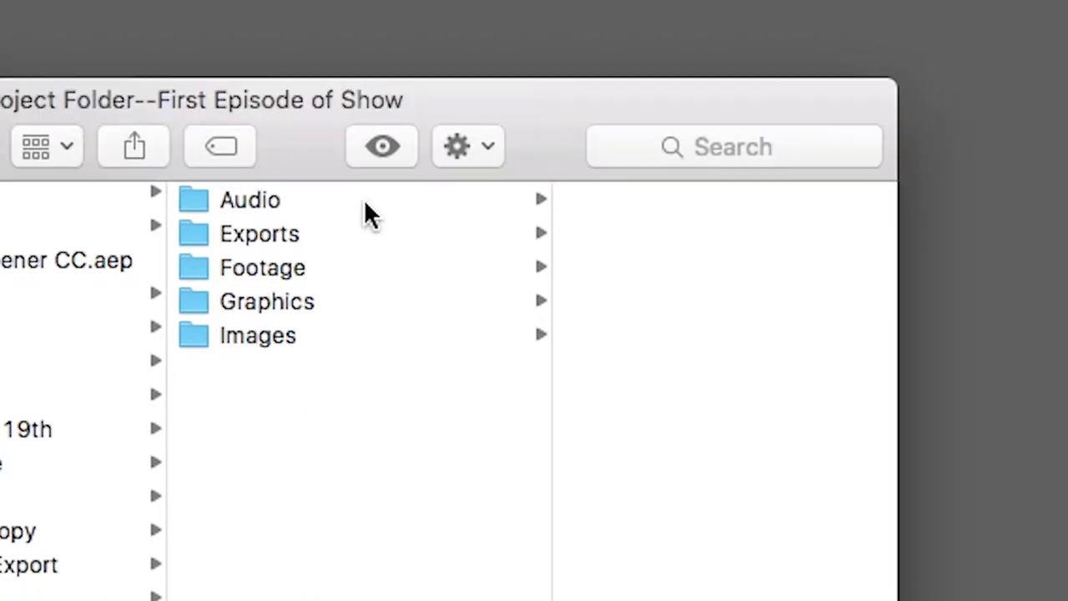
# Step: Check the contents of the Audio, Footage, Images and Graphics subfolders
pyautogui.click(365, 201)
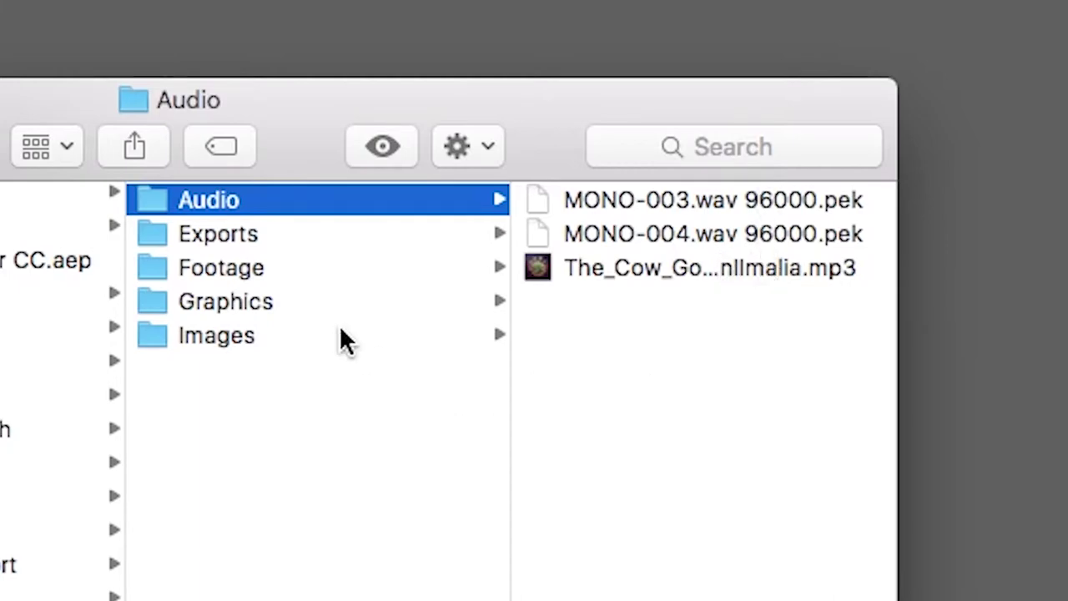
pyautogui.click(298, 269)
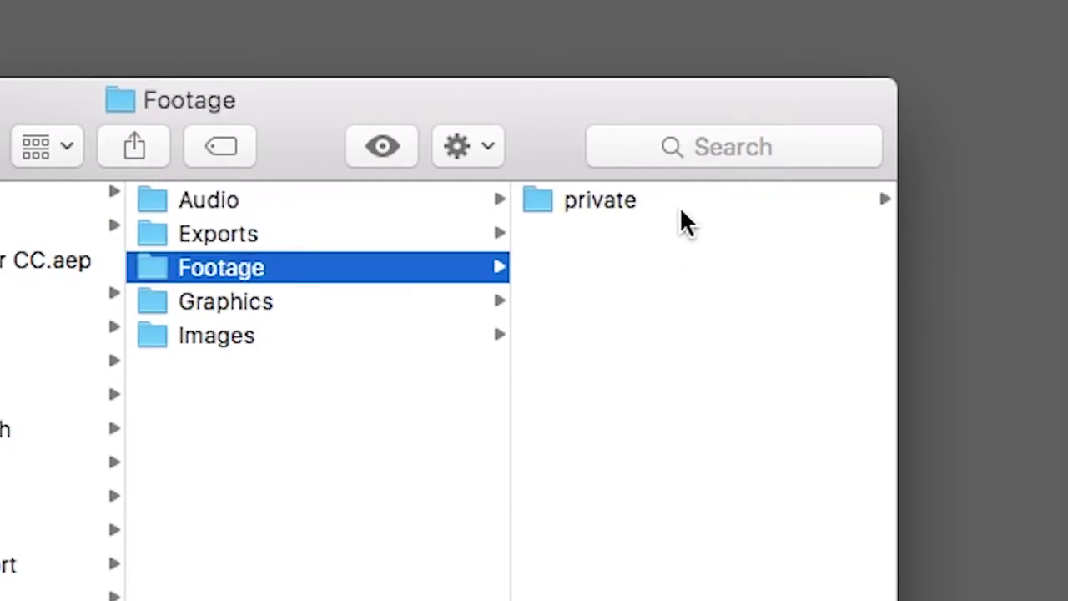
pyautogui.click(303, 338)
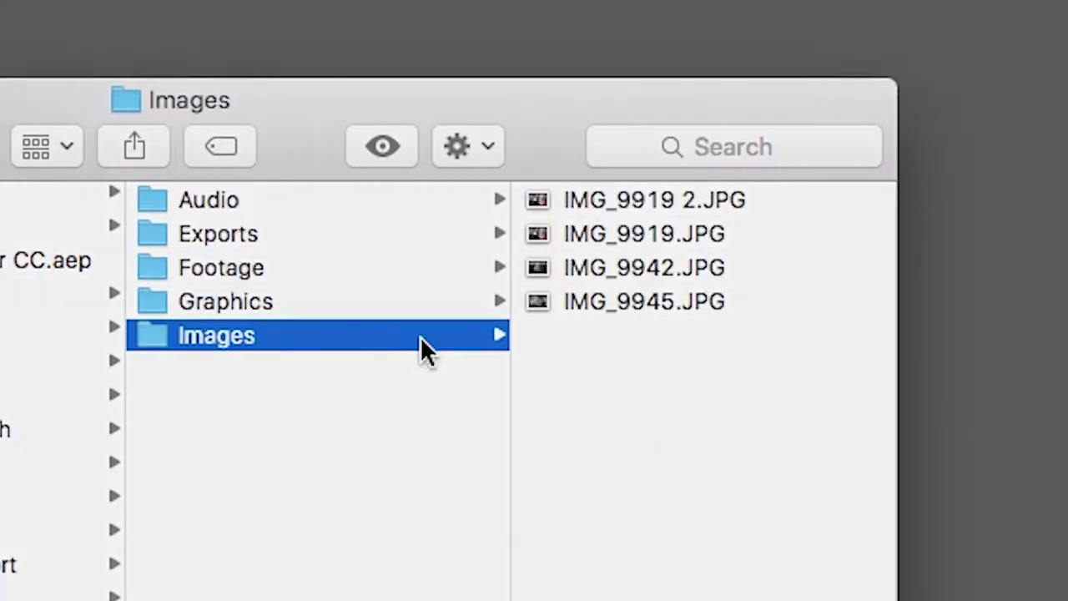
pyautogui.click(310, 304)
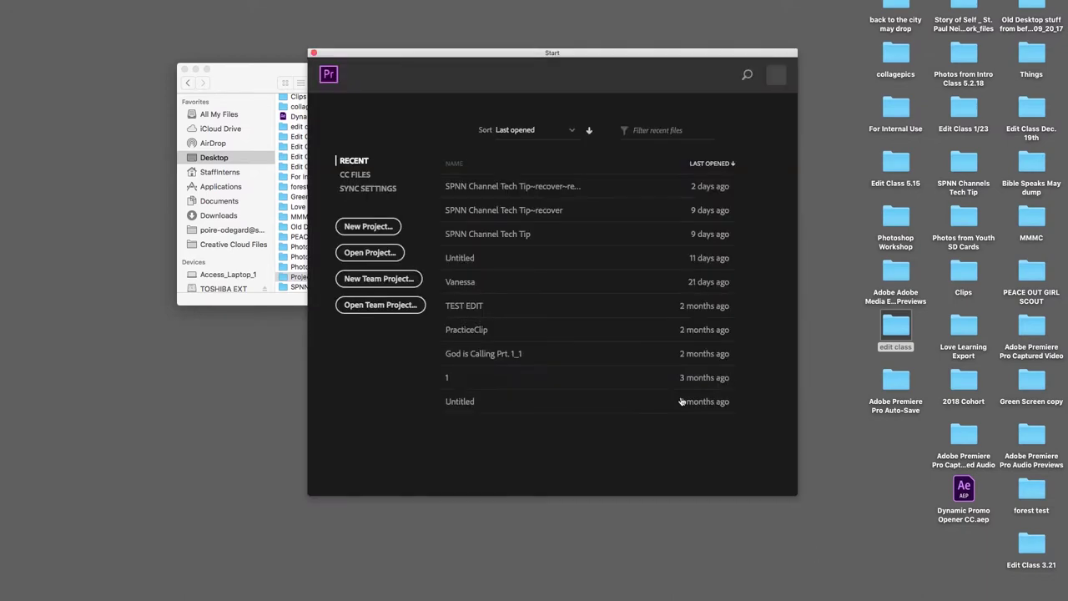
# Step: Start a new Premiere project named 'First Episode of my Show'
pyautogui.click(382, 228)
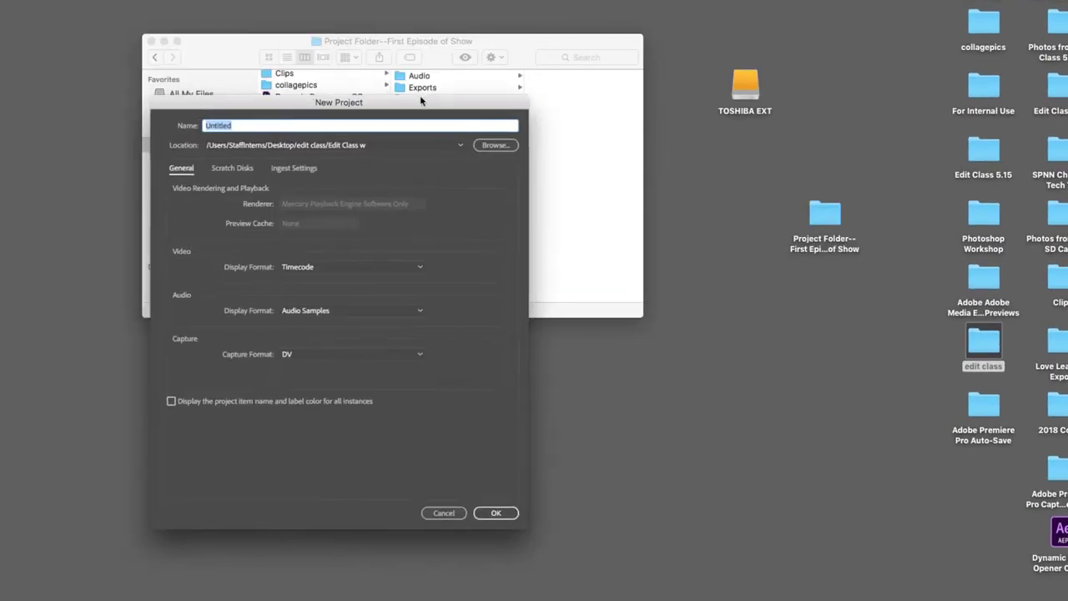
pyautogui.moveTo(421, 100); pyautogui.dragTo(634, 152)
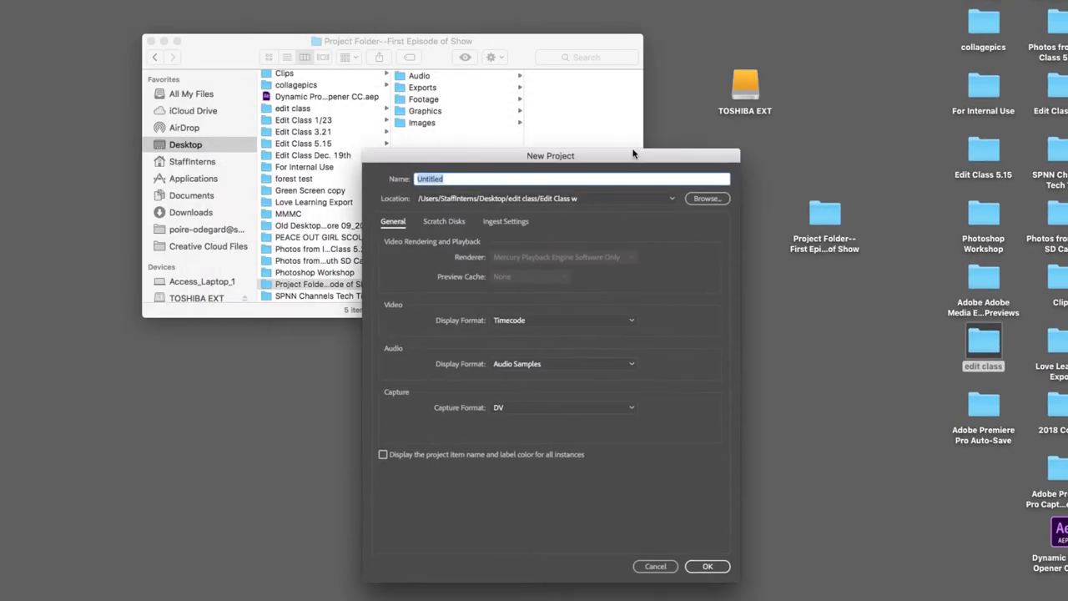
pyautogui.press('BackSpace')
pyautogui.write('First Episode of my Show')
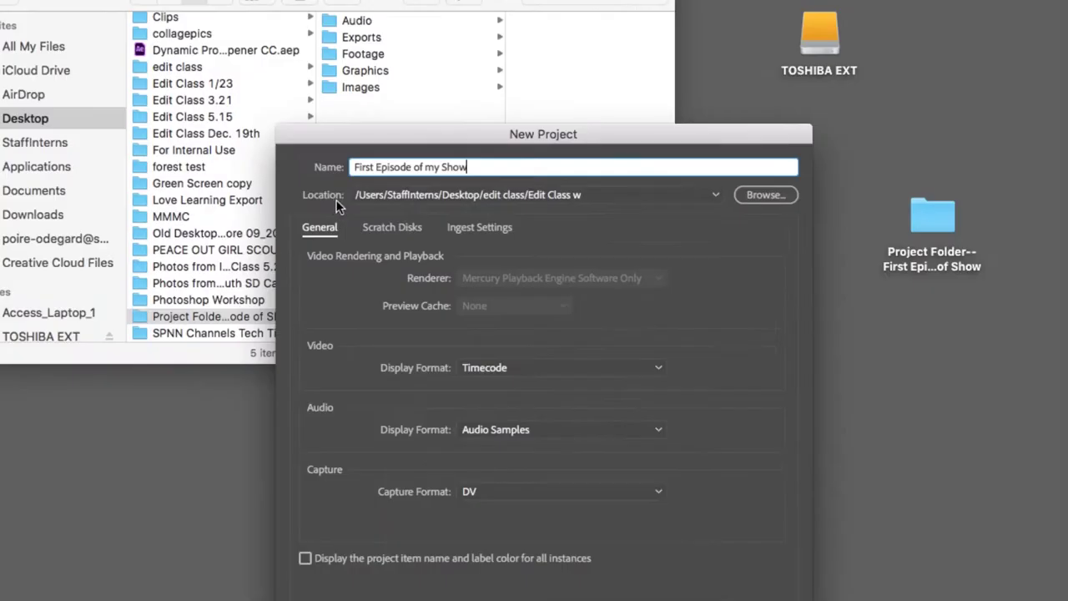
# Step: Set the project's location to the desktop folder Project Folder--First Episode of Show
pyautogui.click(775, 202)
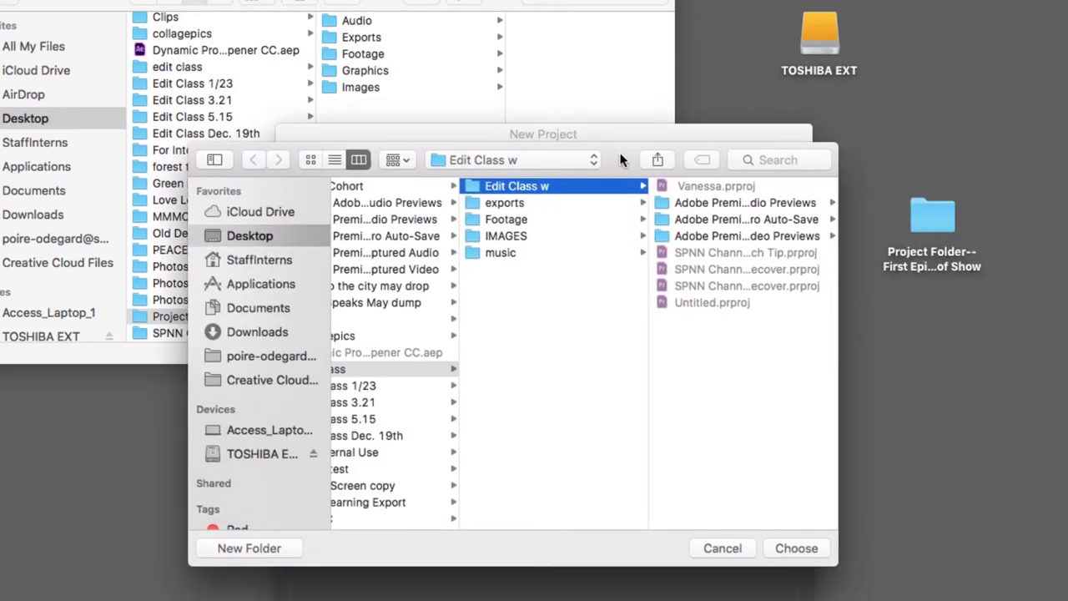
pyautogui.moveTo(622, 159); pyautogui.dragTo(587, 102)
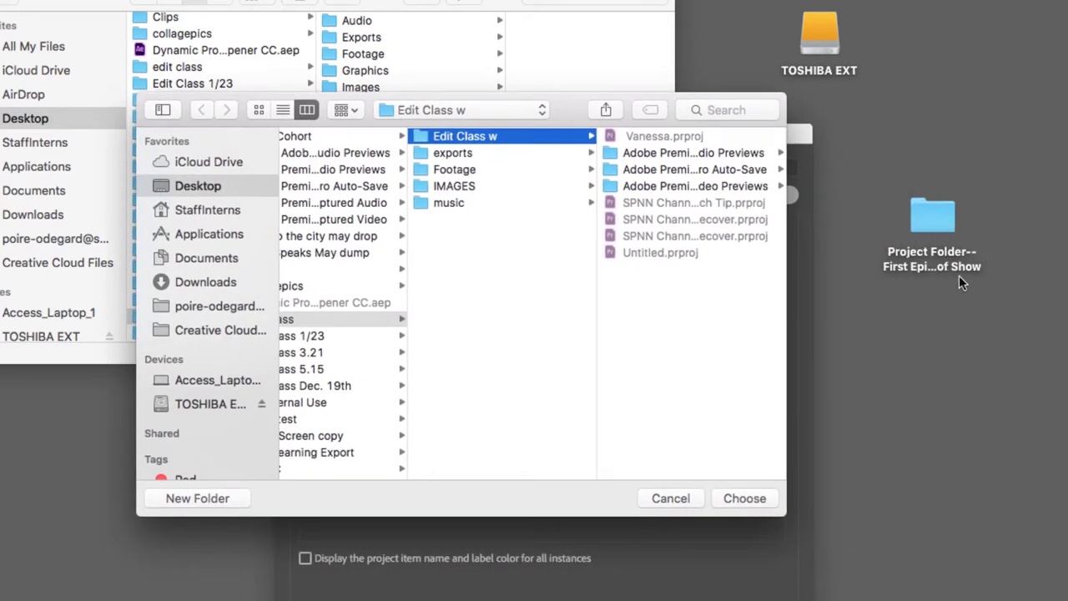
pyautogui.click(200, 189)
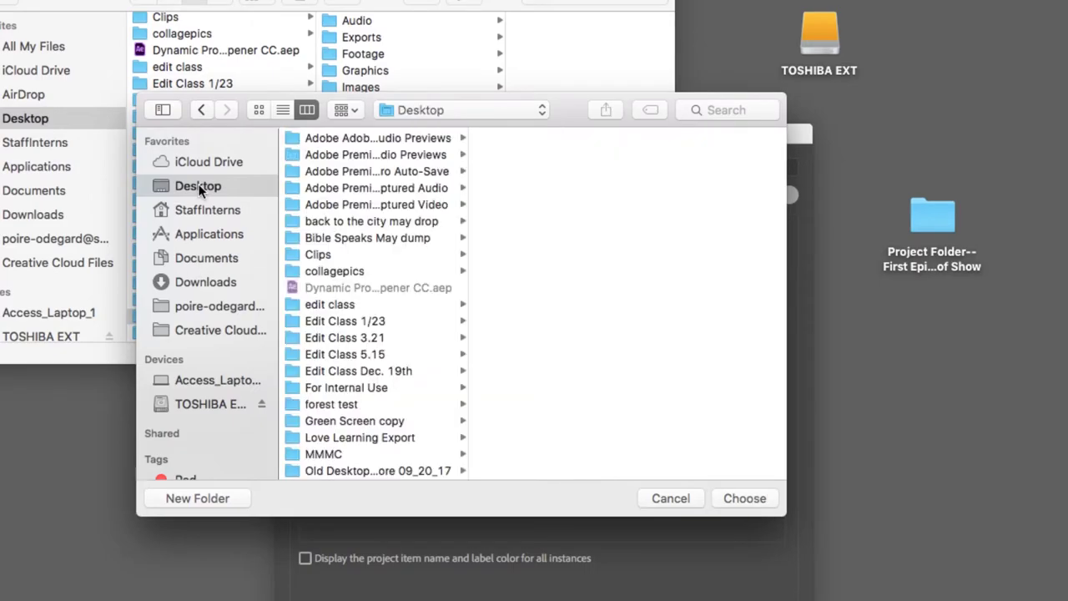
pyautogui.click(375, 421)
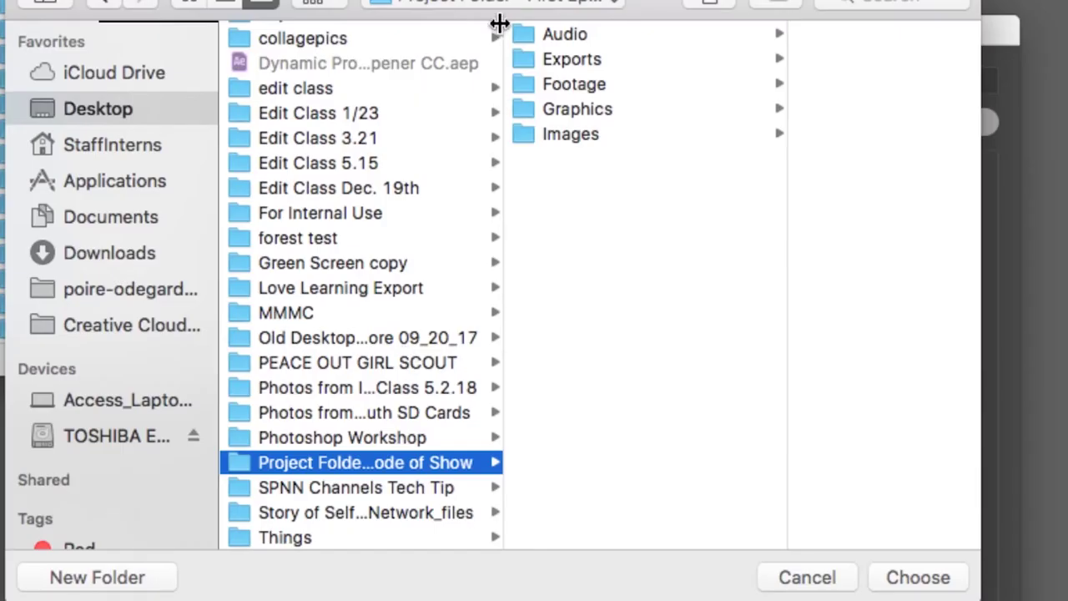
pyautogui.moveTo(499, 23); pyautogui.dragTo(679, 37)
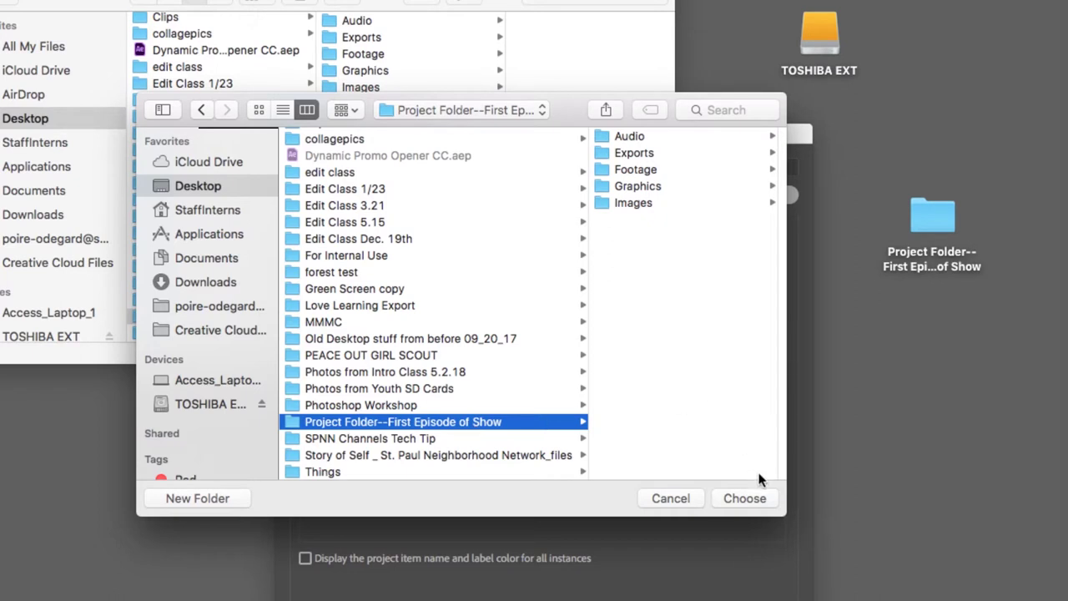
pyautogui.click(747, 498)
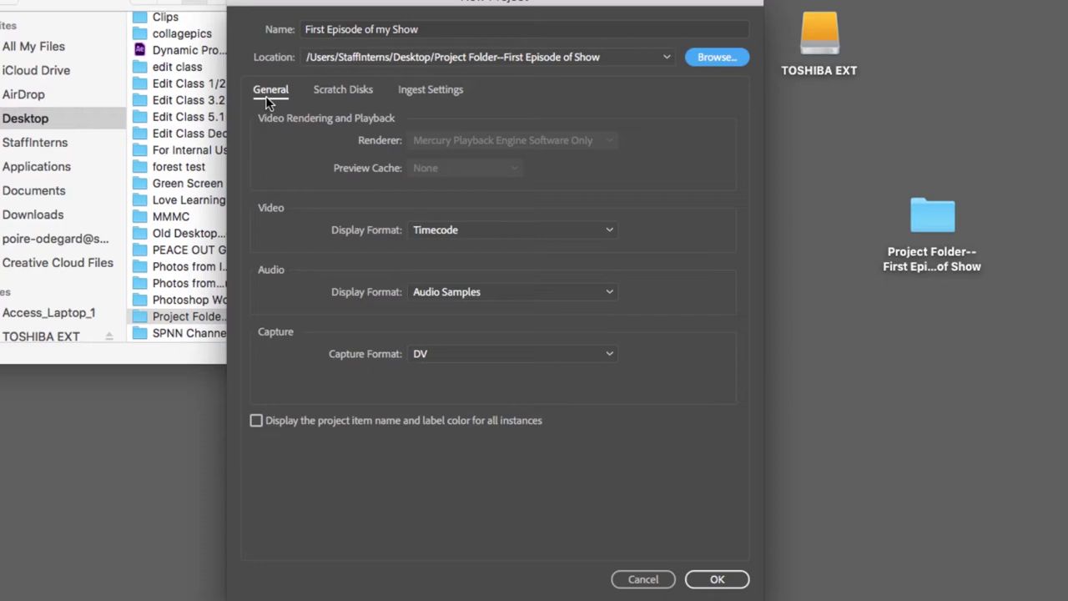
# Step: Review the Scratch Disks settings for the new project
pyautogui.click(349, 91)
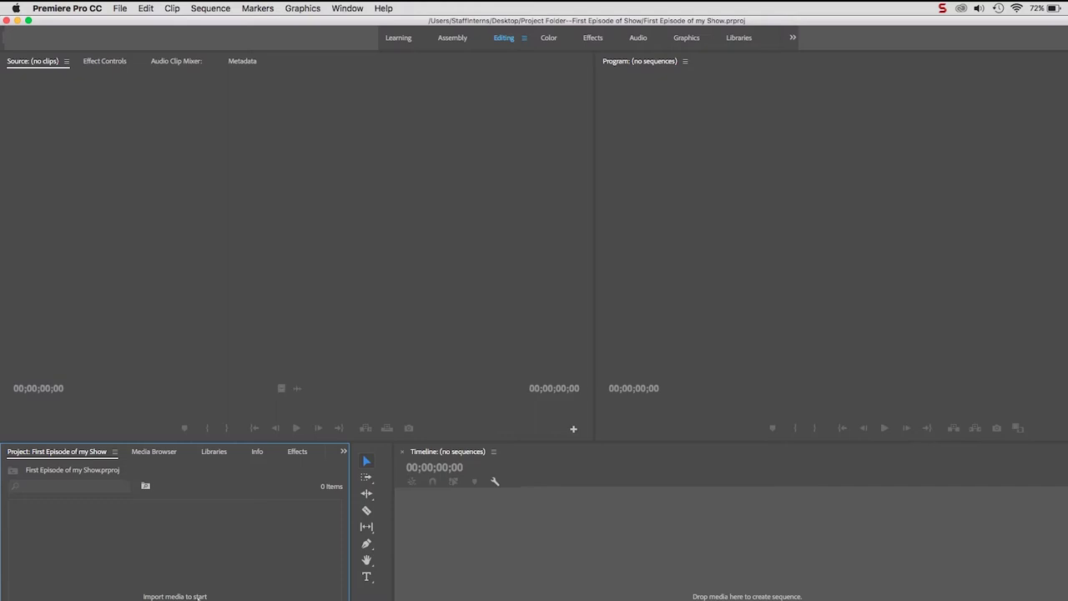
# Step: Import the Audio, Images, Graphics and Footage folders from the project folder
pyautogui.click(122, 10)
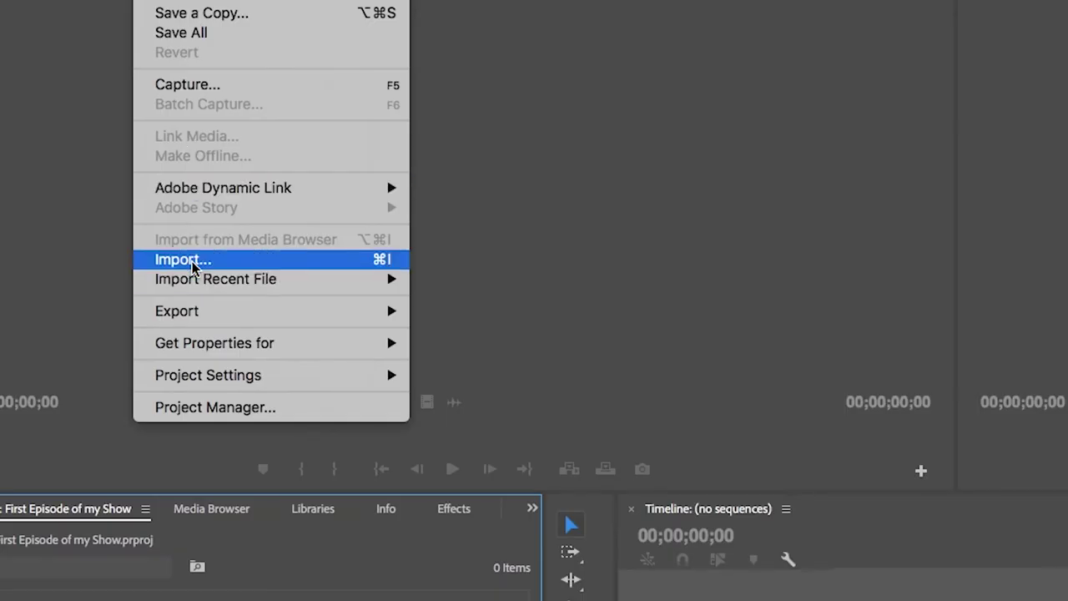
pyautogui.click(183, 260)
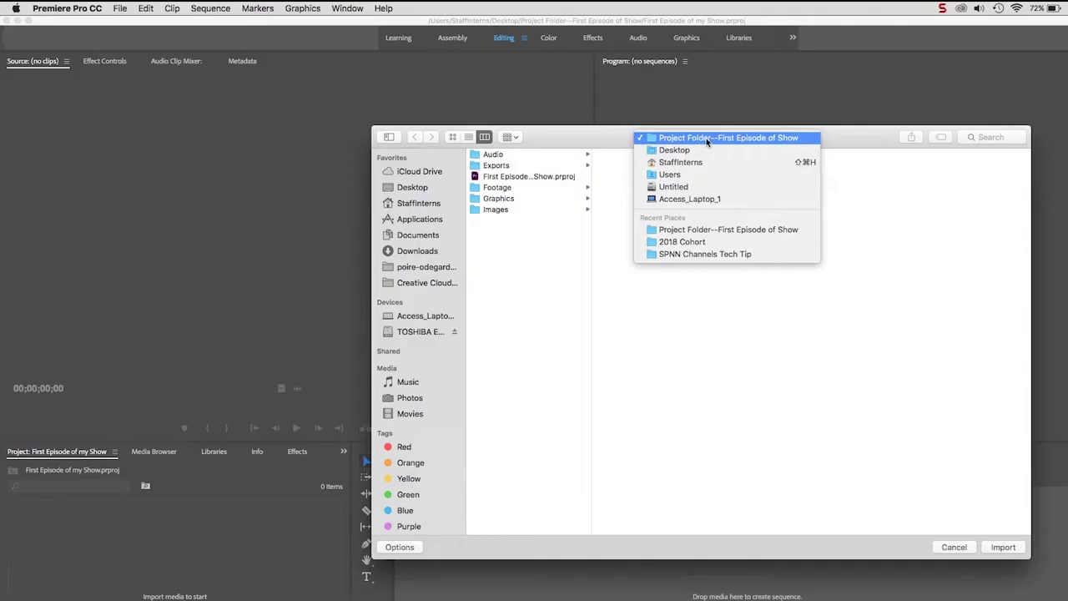
pyautogui.click(737, 230)
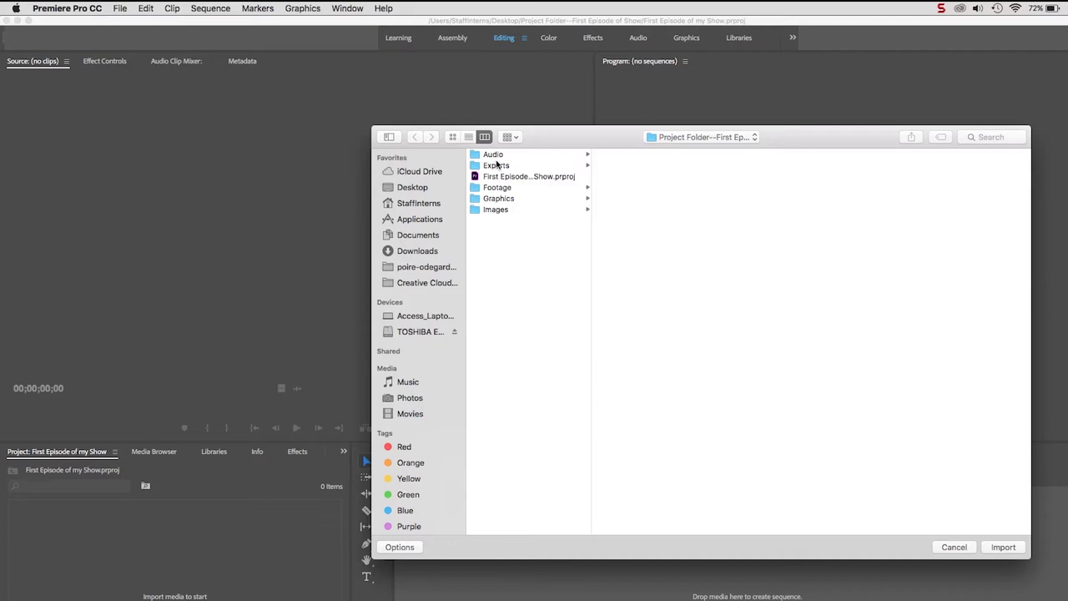
pyautogui.click(494, 155)
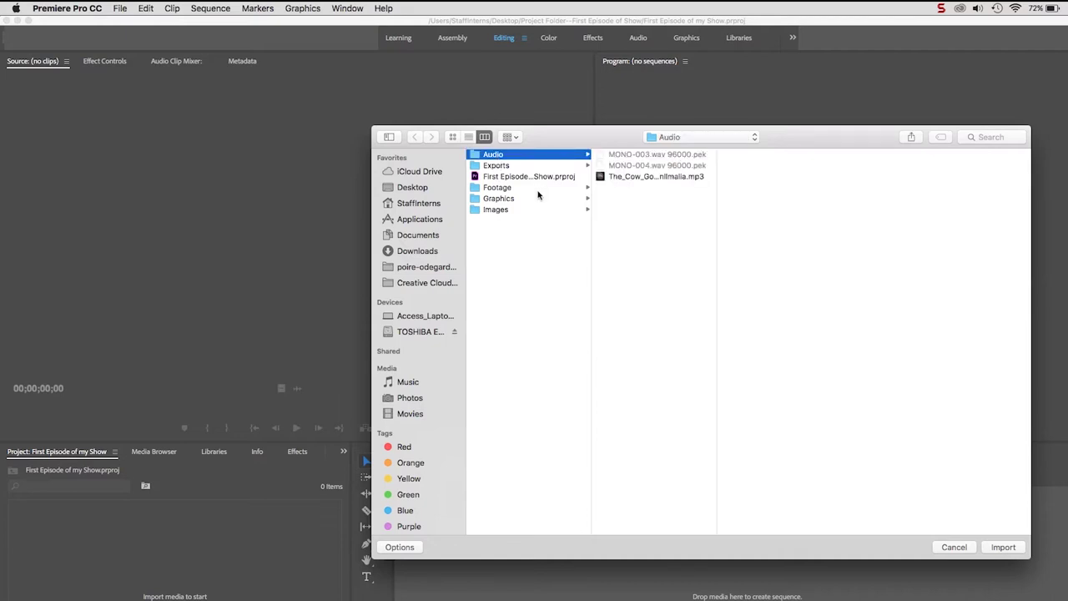
pyautogui.keyDown('super'); pyautogui.click(498, 210); pyautogui.keyUp('super')
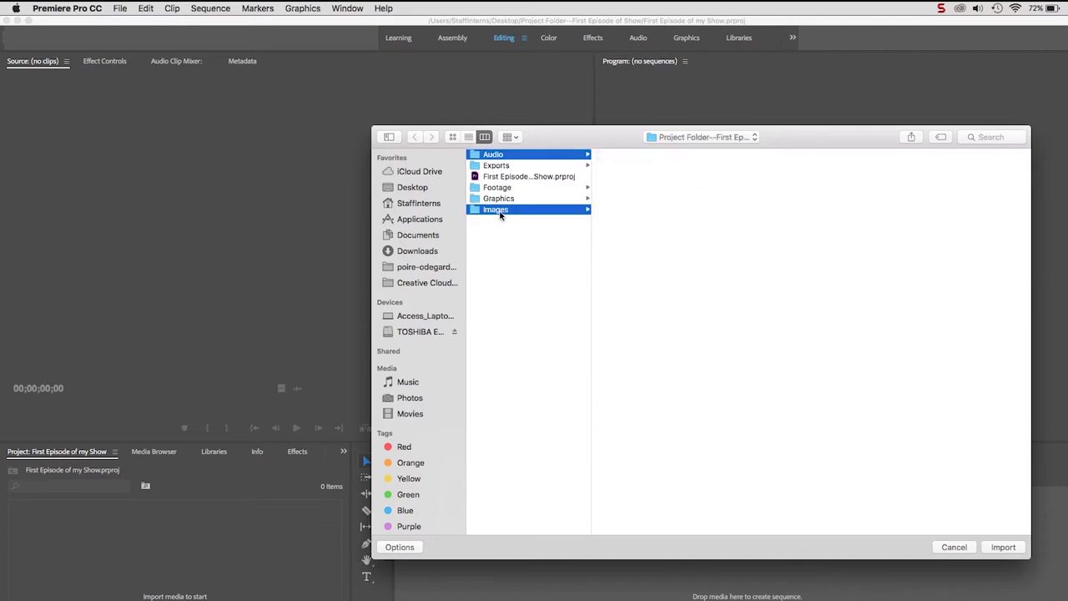
pyautogui.keyDown('super'); pyautogui.click(509, 199); pyautogui.keyUp('super')
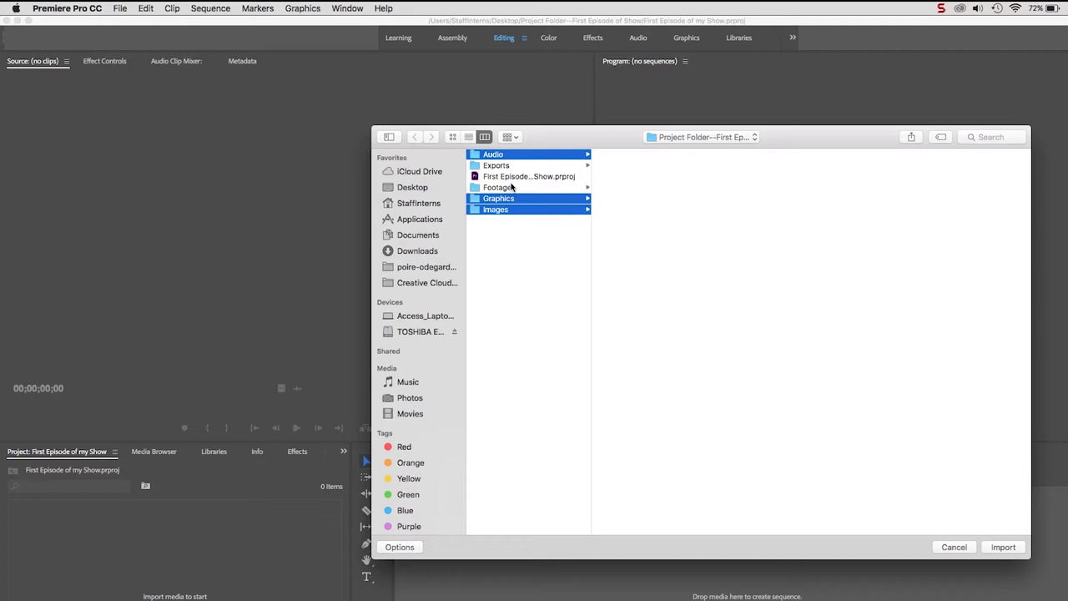
pyautogui.keyDown('super'); pyautogui.click(513, 188); pyautogui.keyUp('super')
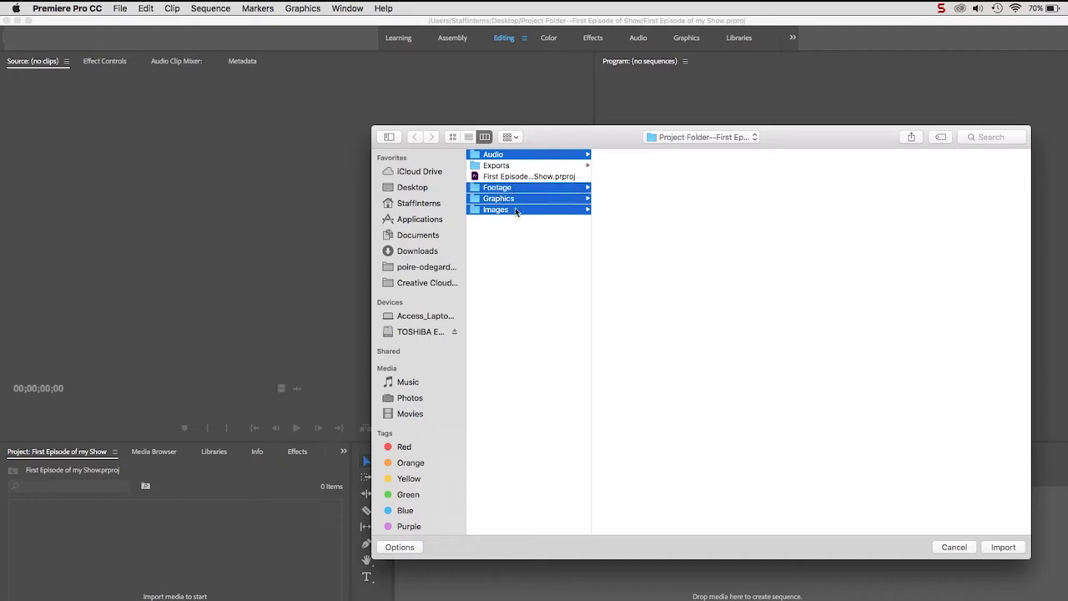
pyautogui.click(1011, 549)
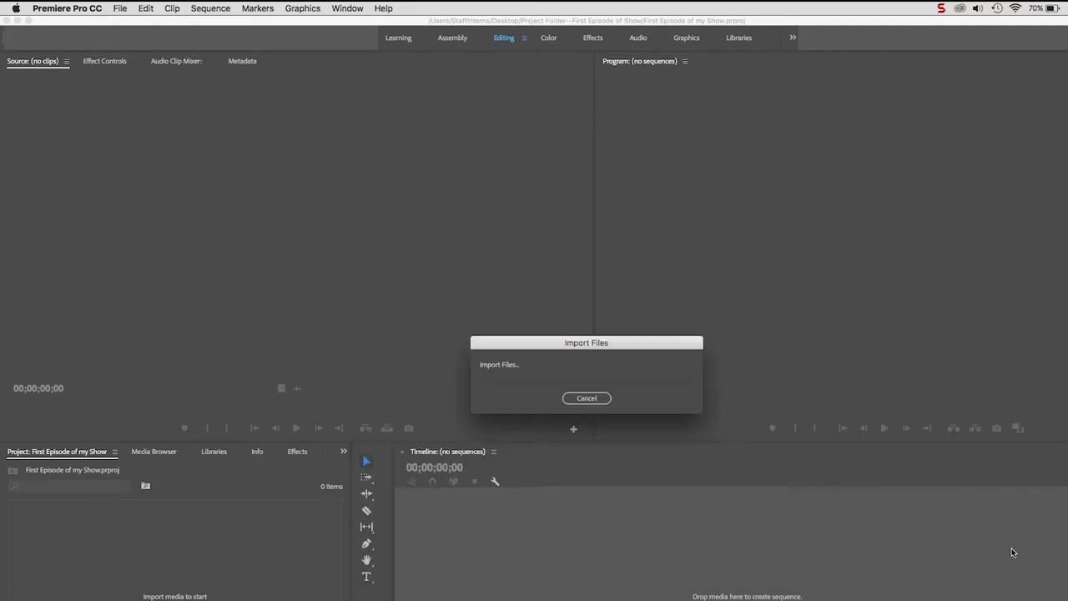
# Step: Dismiss the unsupported-format import warning and select the Images bin in the Project panel
pyautogui.moveTo(635, 346); pyautogui.dragTo(629, 311)
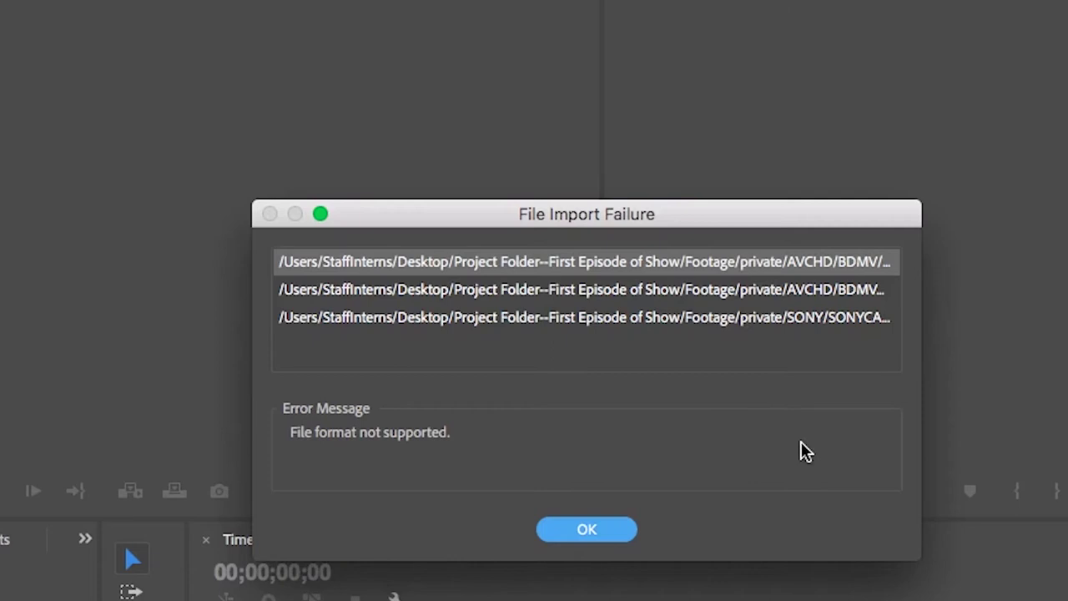
pyautogui.click(591, 536)
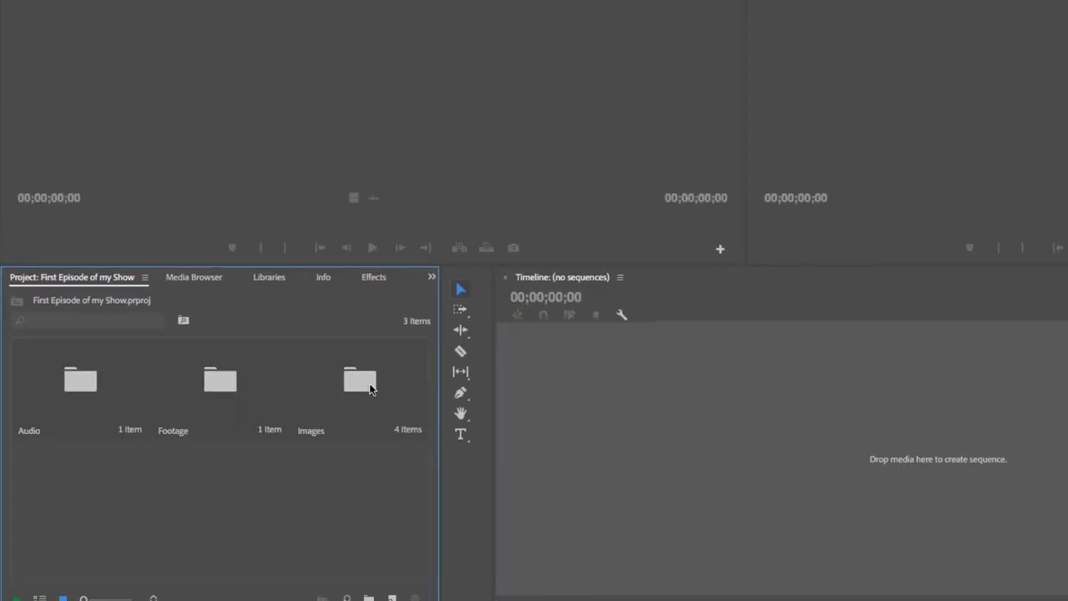
pyautogui.click(370, 388)
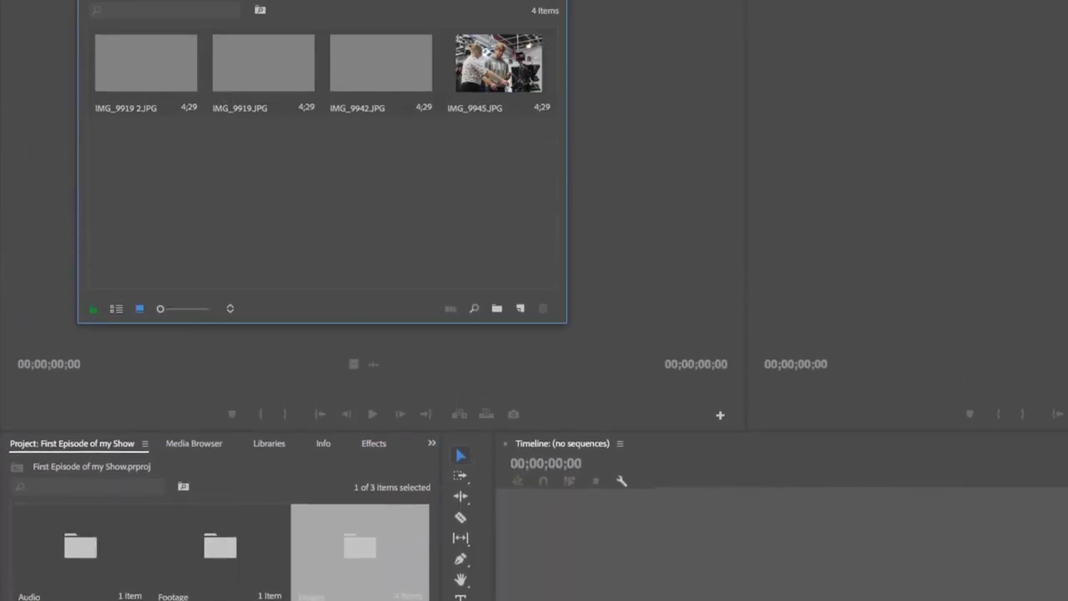